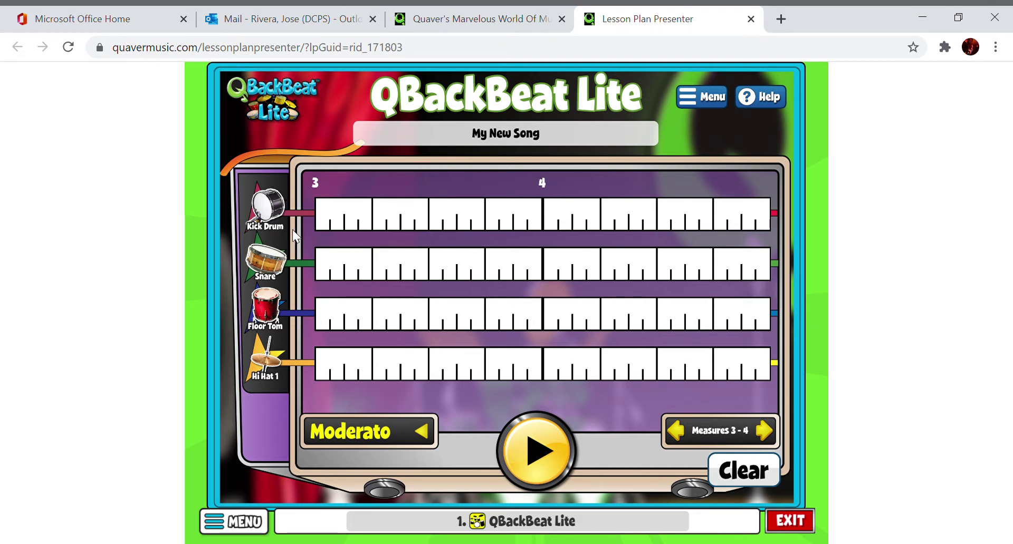
Scroll the grid back to Measures 1 - 2 and place a kick drum note on beat 1.
left_click(677, 432)
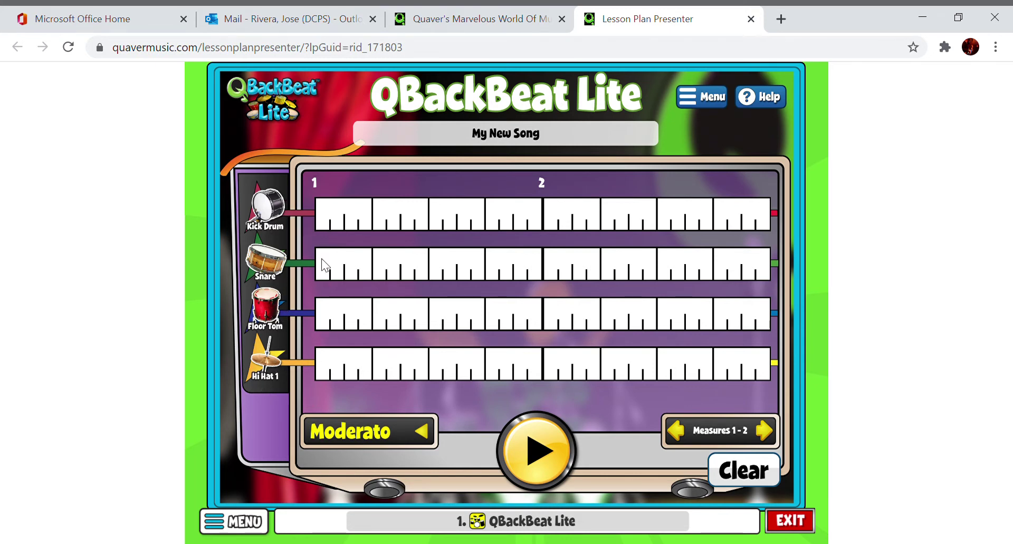
left_click(327, 224)
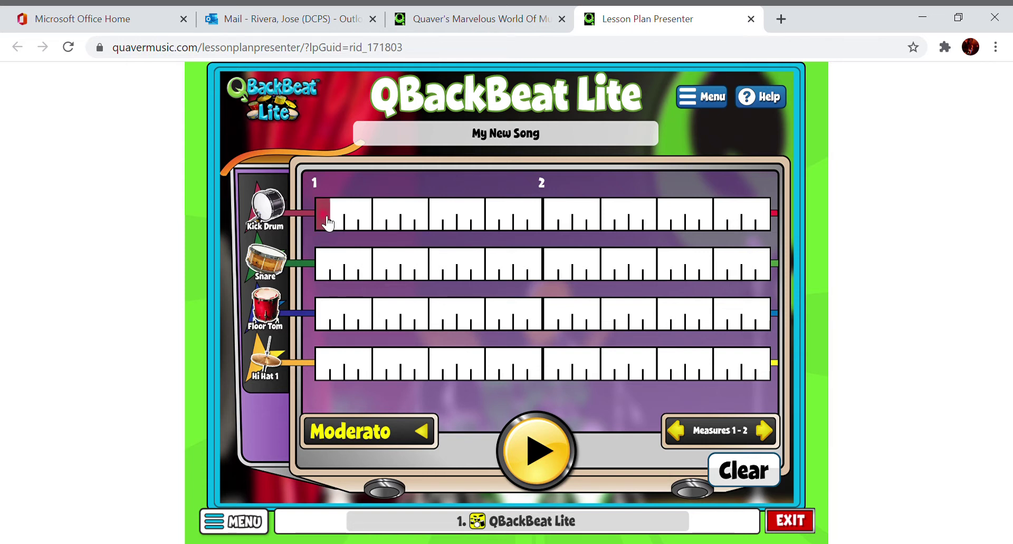
Place kick drum notes on beats 1 and 2, correcting a misplaced sixteenth-note hit.
left_click(384, 226)
left_click(336, 214)
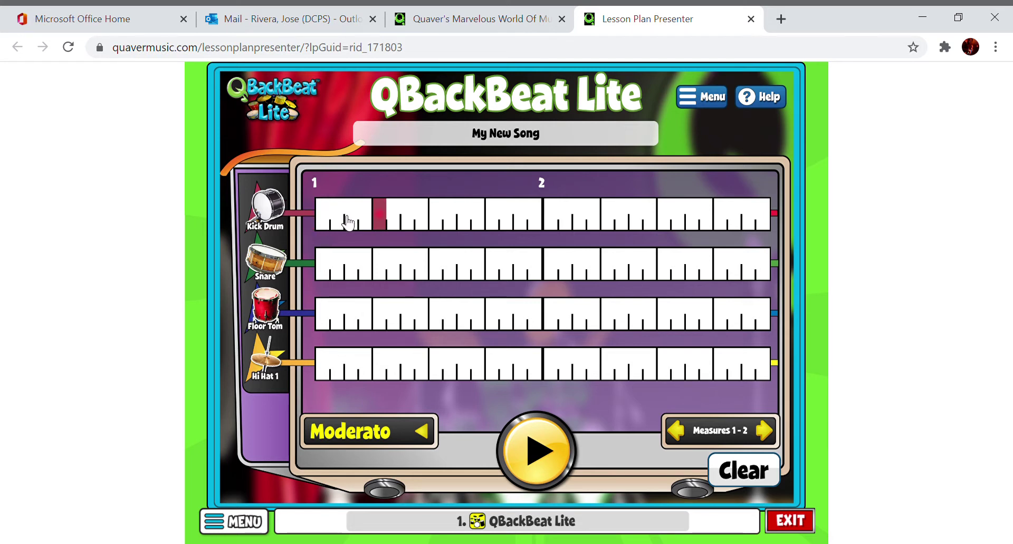
left_click(347, 220)
left_click(342, 222)
left_click(324, 219)
Add kick hits on beats 3 through 8, then the first snare note on beat 1.
left_click(439, 228)
left_click(498, 230)
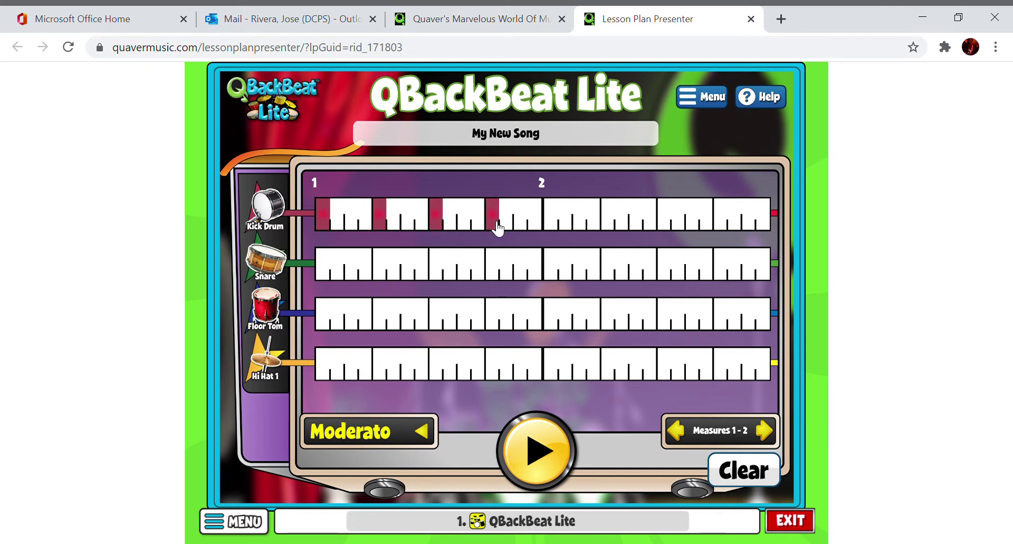
left_click(558, 230)
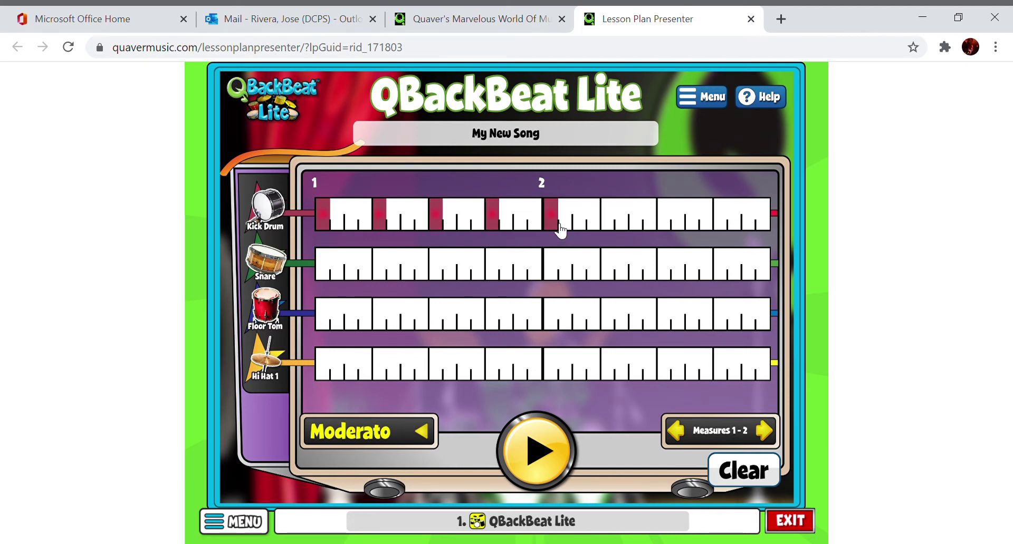
left_click(614, 230)
left_click(667, 229)
left_click(726, 230)
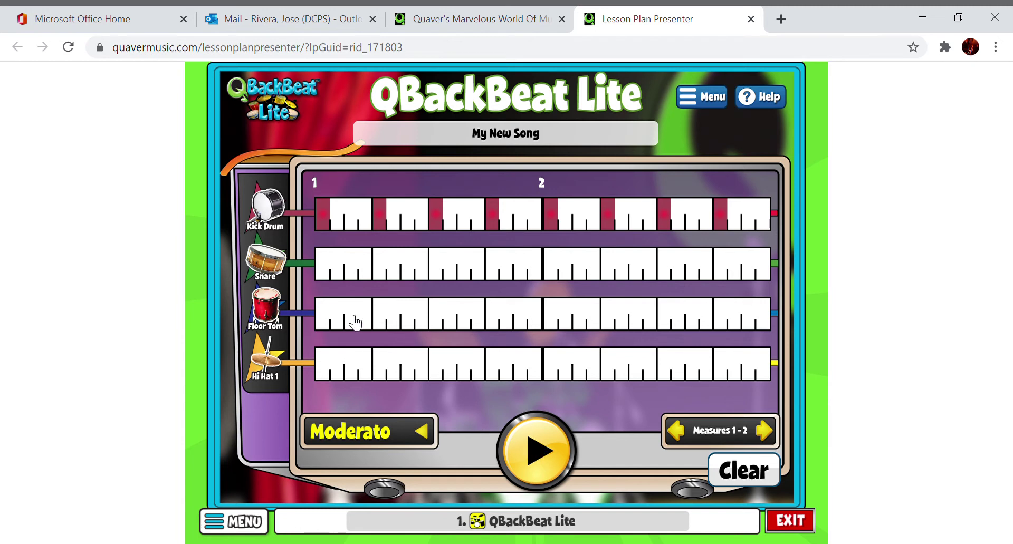
left_click(343, 272)
Add snare notes on beats 2–8 of measures 1–2 and play the kick-snare pattern once.
left_click(394, 264)
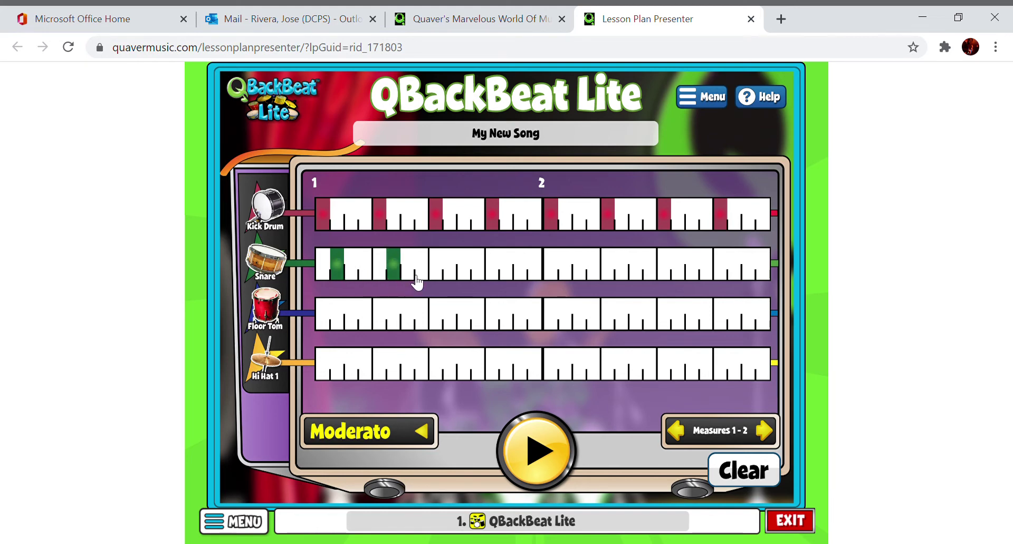
left_click(451, 270)
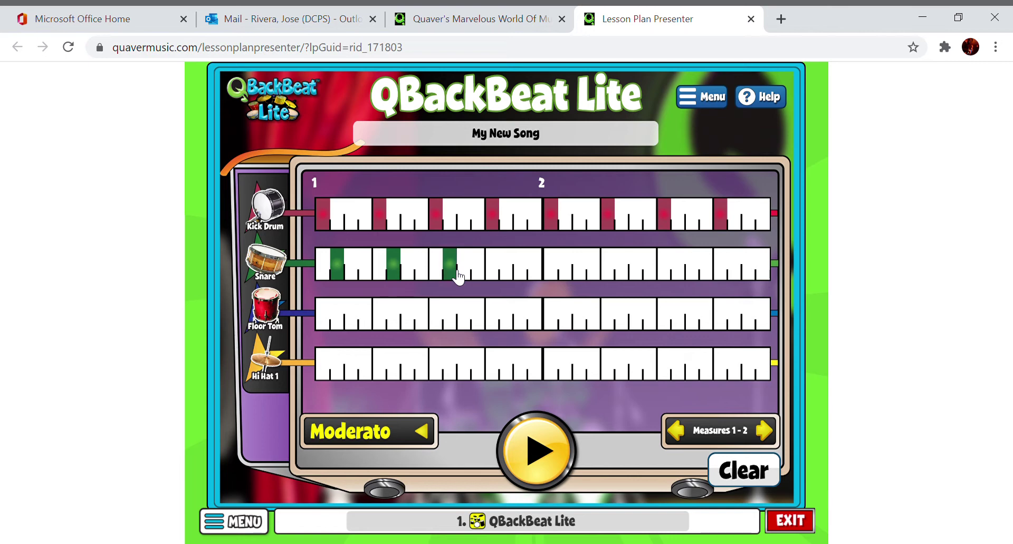
left_click(513, 276)
left_click(574, 280)
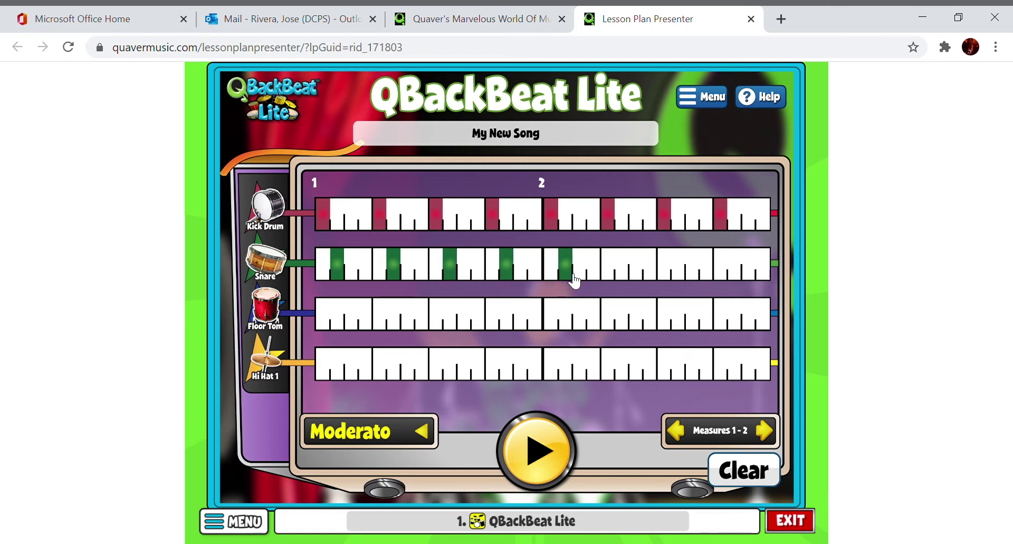
left_click(626, 279)
left_click(685, 275)
left_click(740, 279)
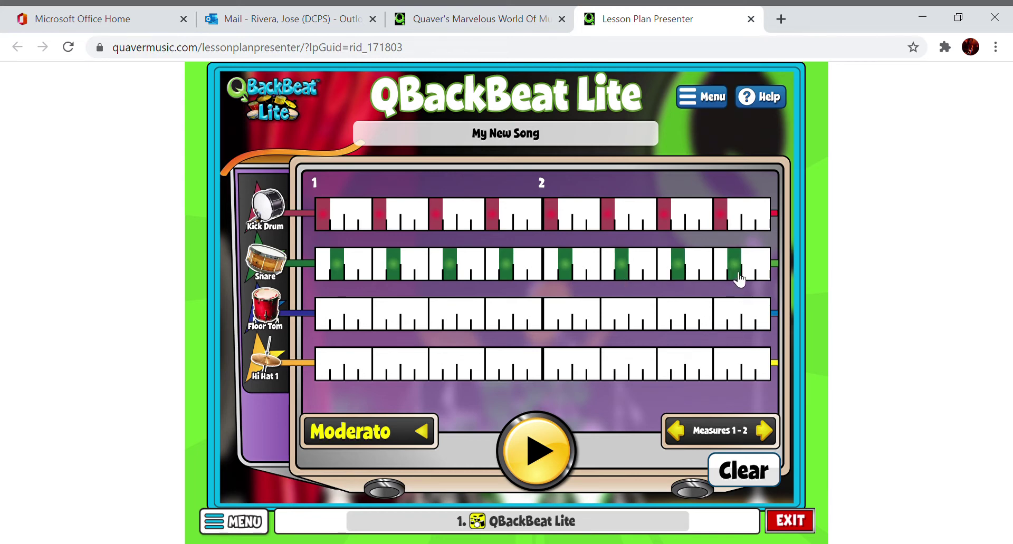
left_click(549, 455)
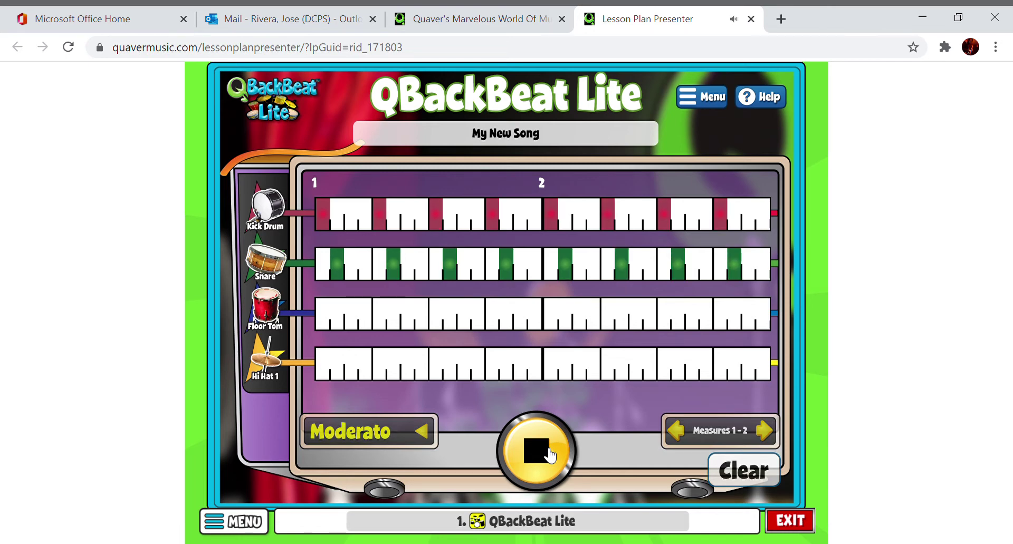
left_click(545, 456)
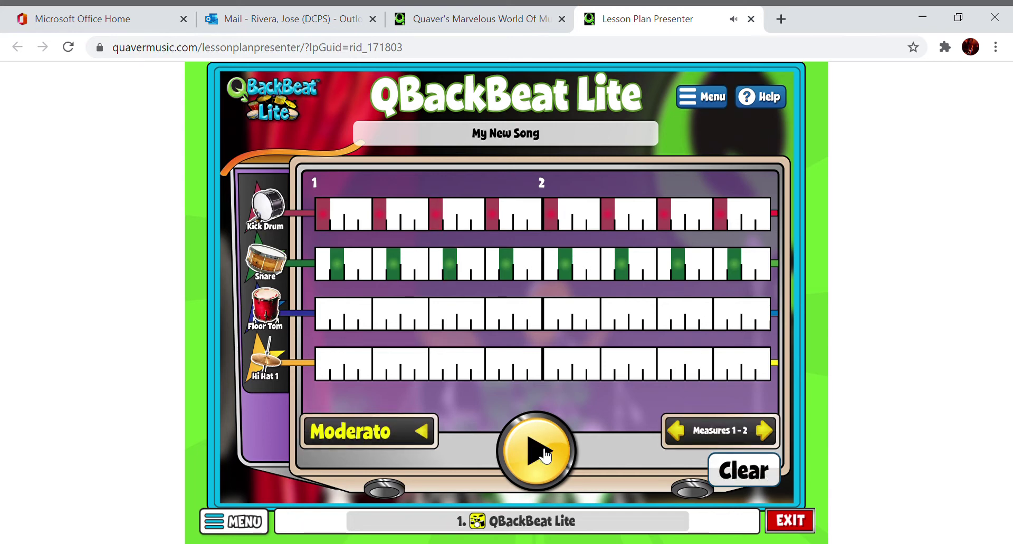
Fill measure 1 with paired floor tom notes on each beat.
left_click(352, 326)
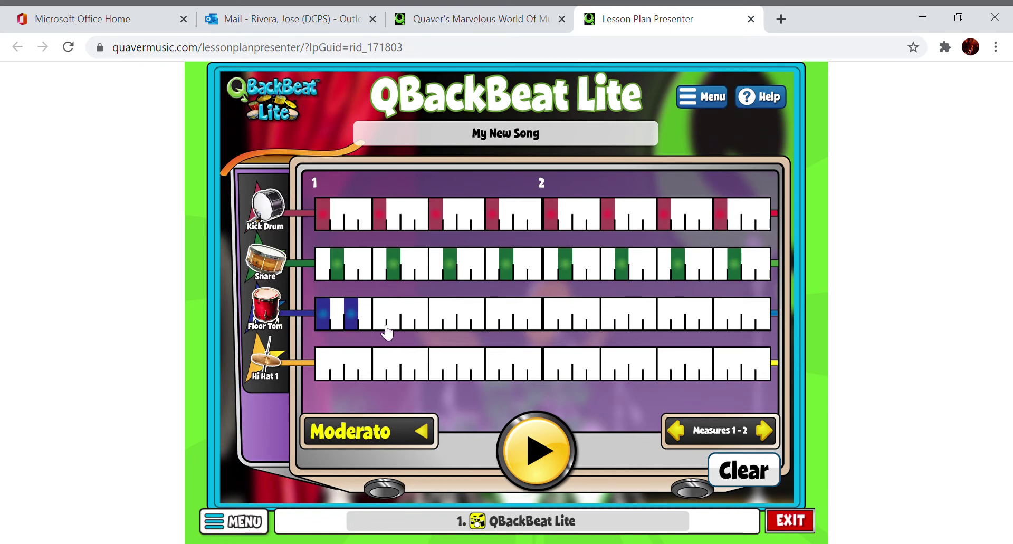
left_click(383, 327)
left_click(408, 332)
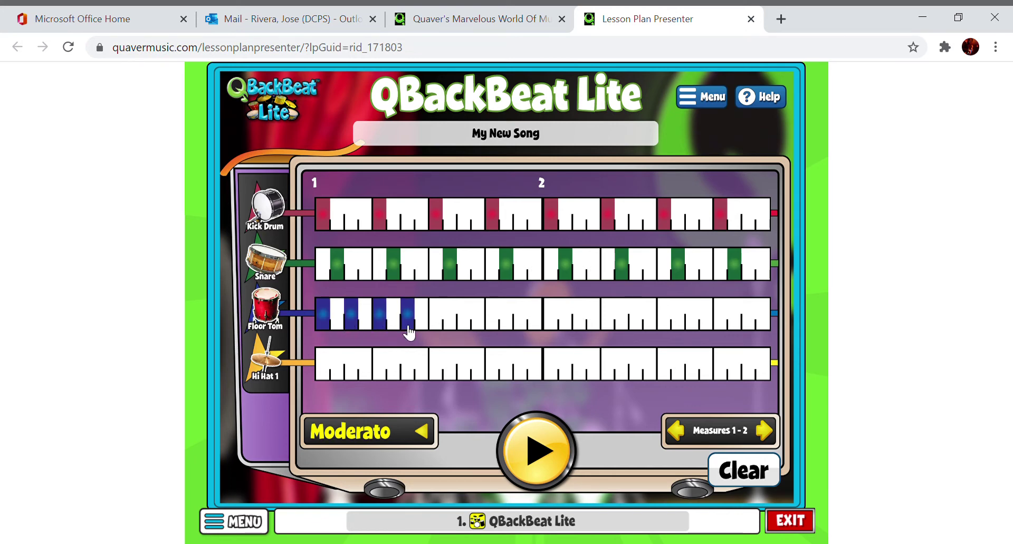
left_click(441, 324)
left_click(465, 324)
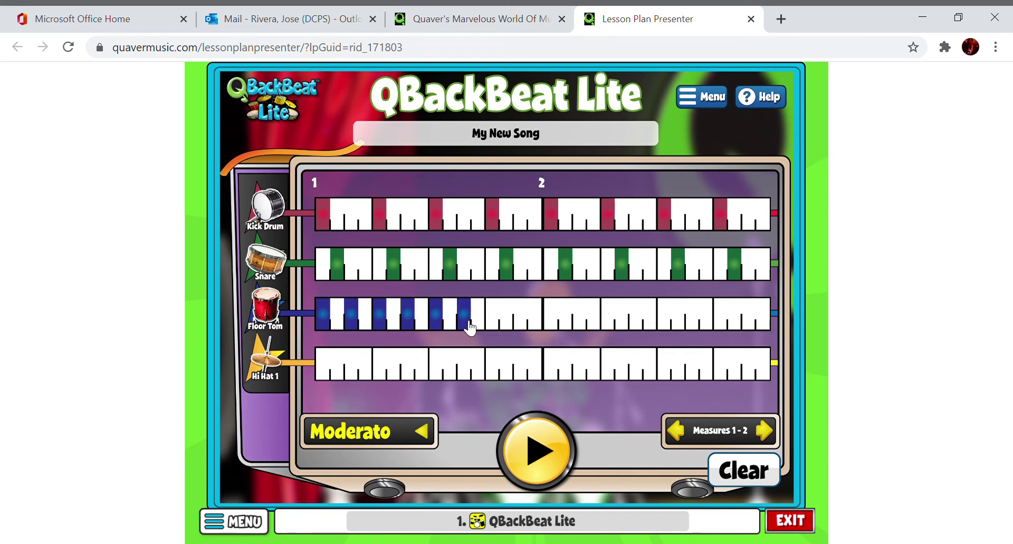
left_click(496, 325)
left_click(525, 327)
Add paired floor tom notes across measure 2 through the final beat, then start playback.
left_click(552, 327)
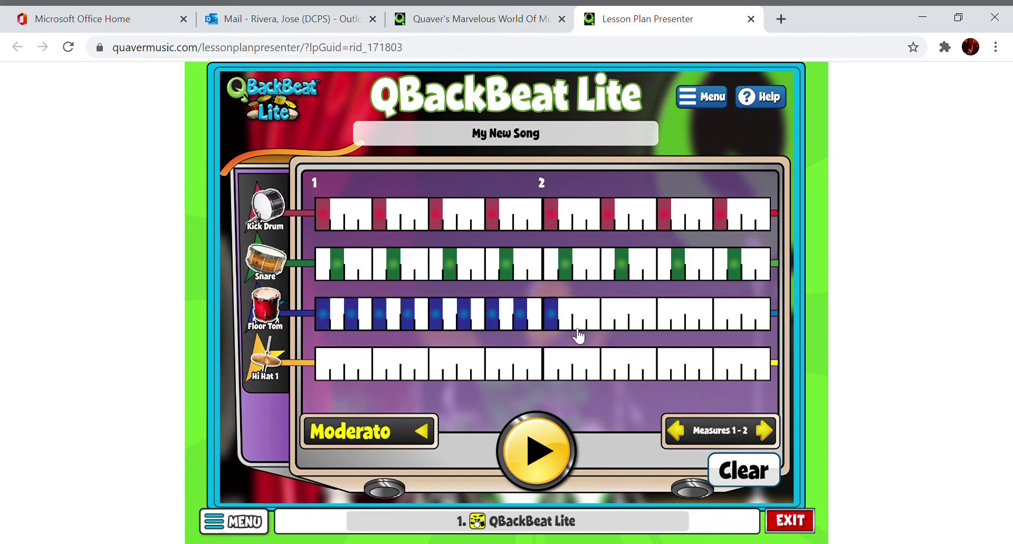
left_click(609, 327)
left_click(638, 327)
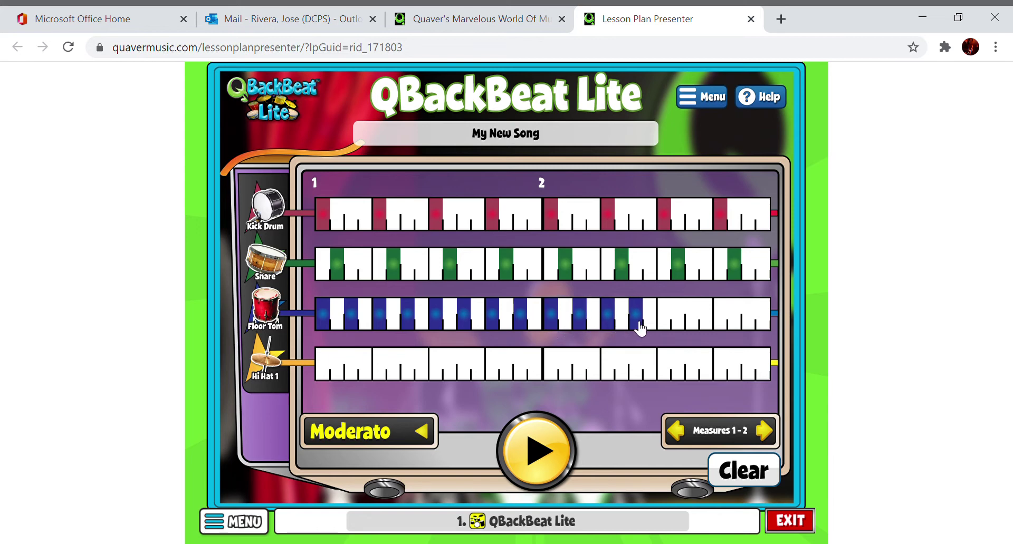
left_click(668, 327)
left_click(699, 326)
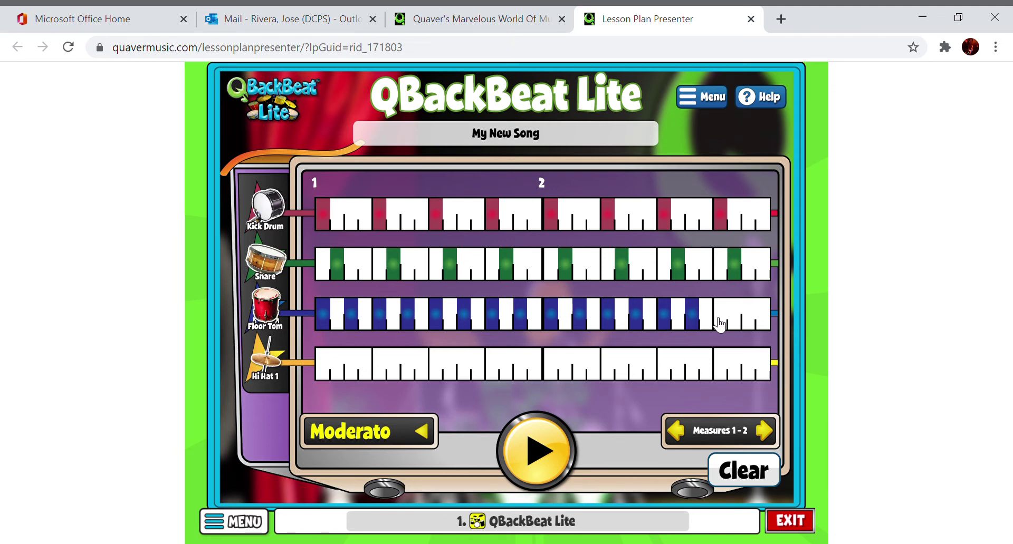
left_click(726, 326)
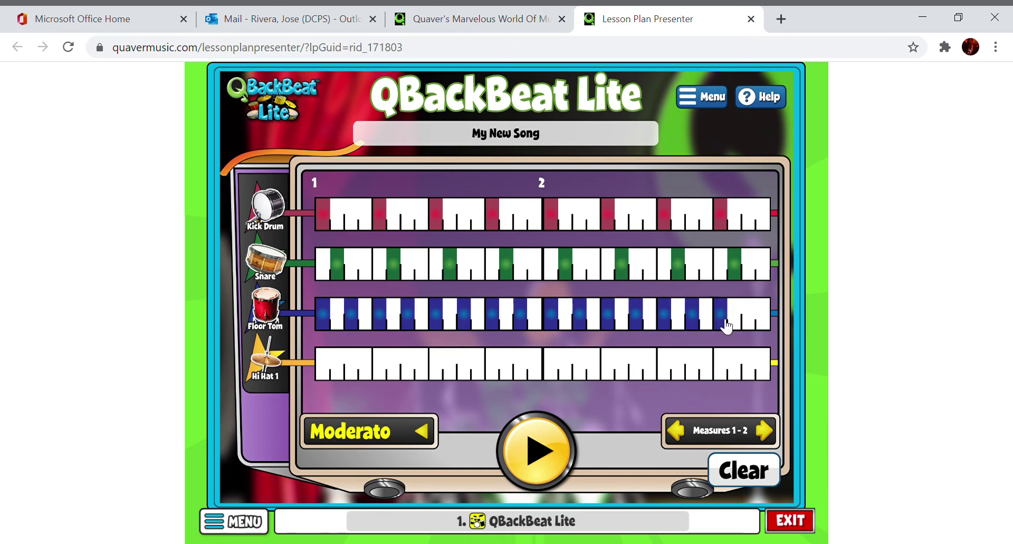
left_click(755, 325)
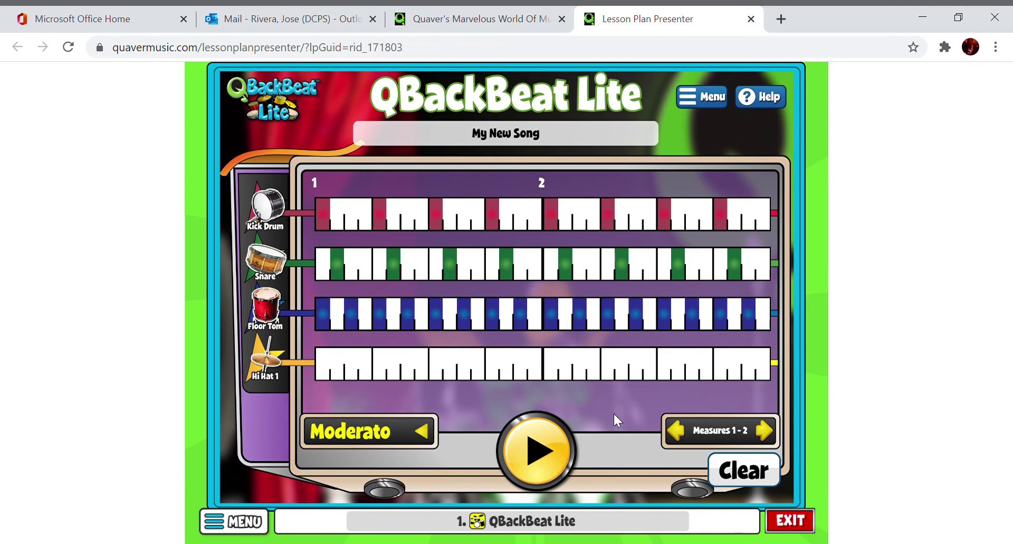
left_click(541, 451)
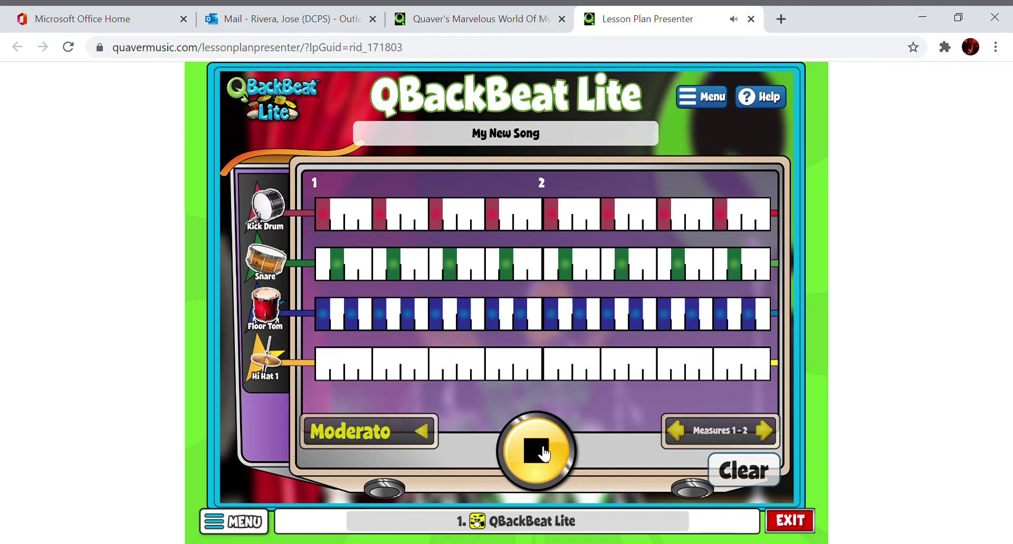
Stop playback and fill the Hi Hat 1 cells across beats 1–4 of measure 1.
left_click(553, 452)
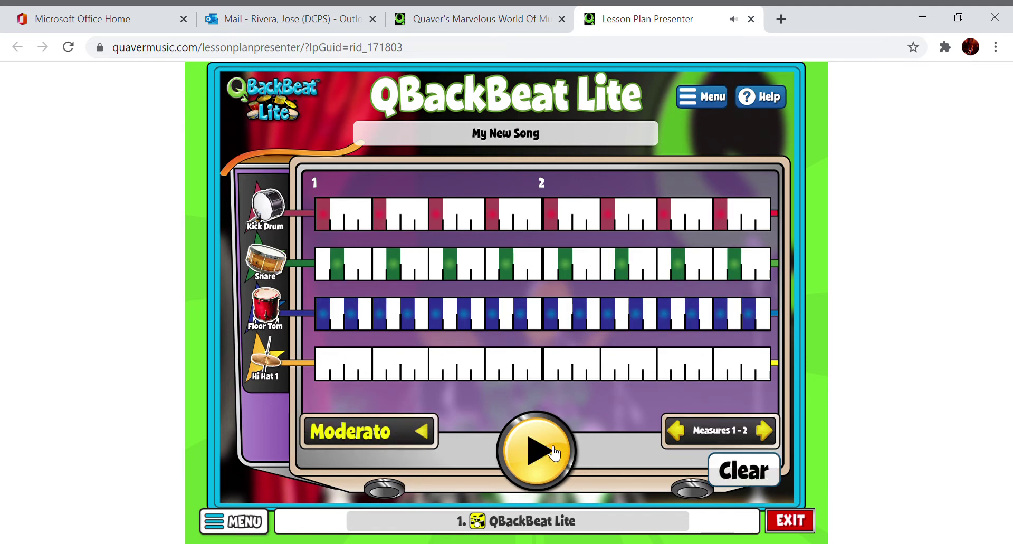
left_click(327, 375)
left_click(337, 376)
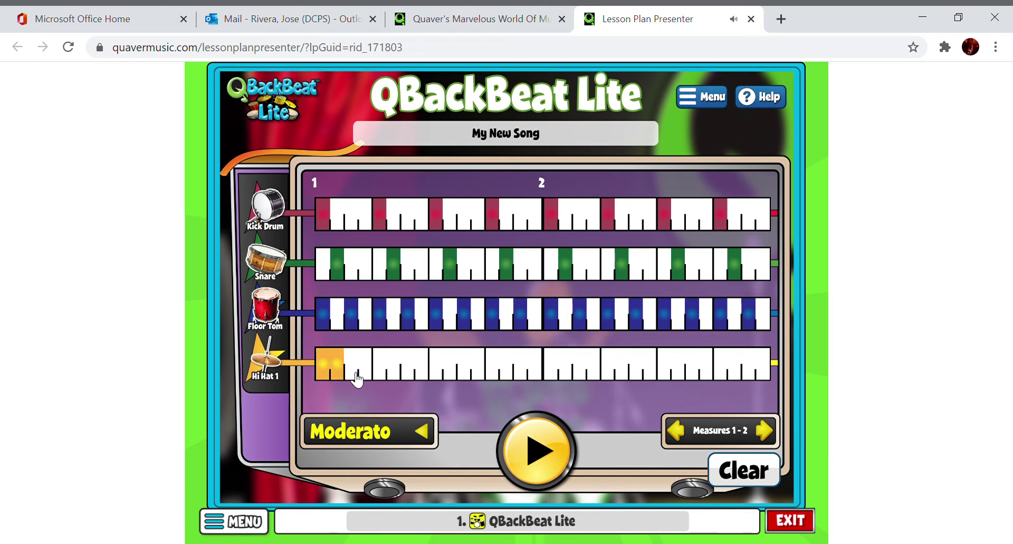
left_click(356, 377)
left_click(371, 375)
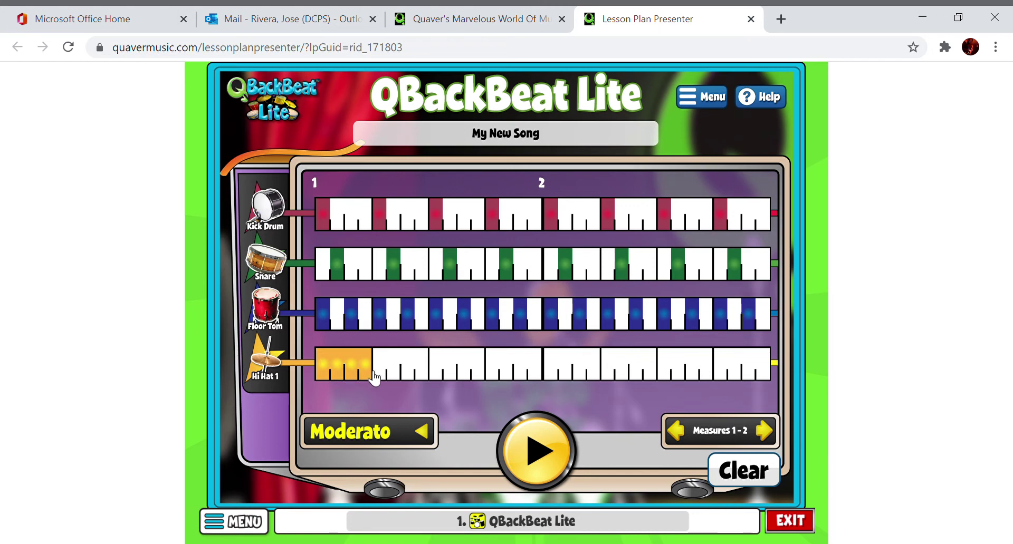
left_click(398, 376)
left_click(409, 376)
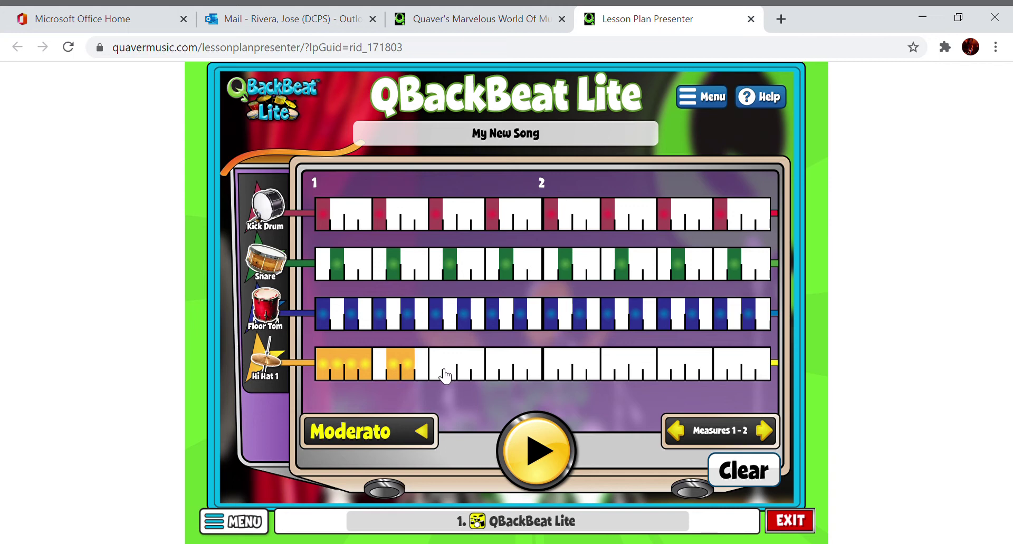
left_click(442, 376)
left_click(451, 375)
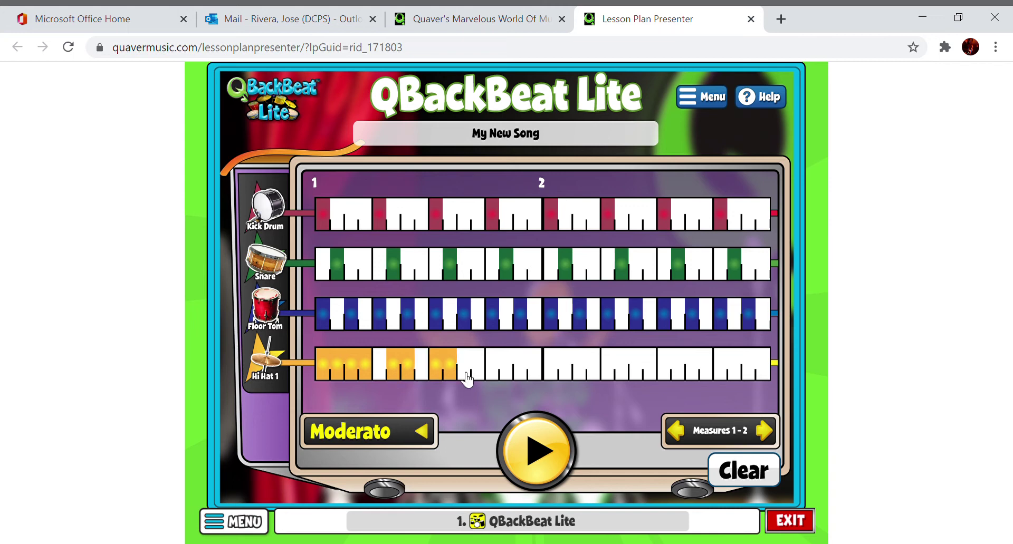
left_click(468, 376)
left_click(469, 376)
left_click(469, 376)
left_click(480, 378)
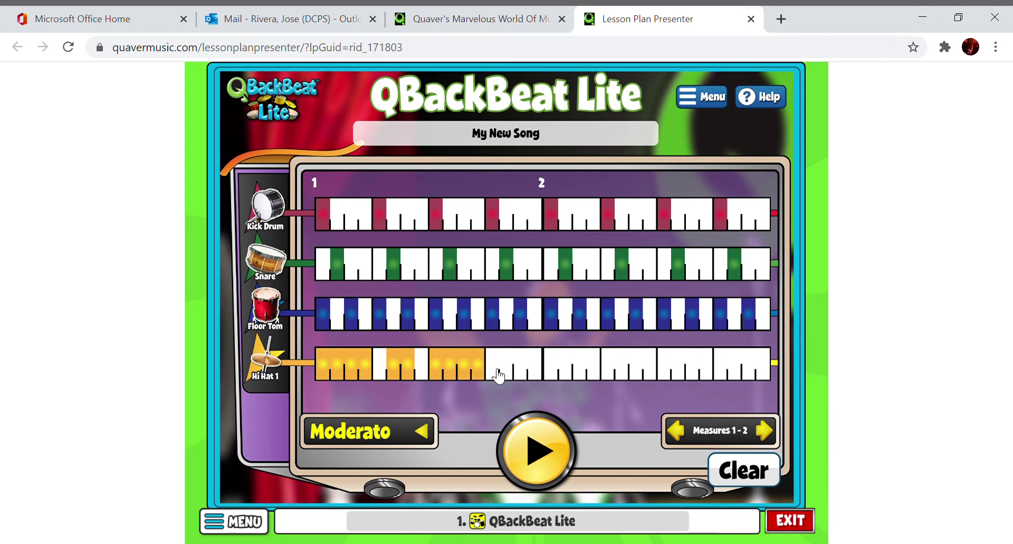
left_click(509, 379)
left_click(525, 378)
Fill the remaining Hi Hat 1 cells across measure 2 through its final cell.
left_click(557, 376)
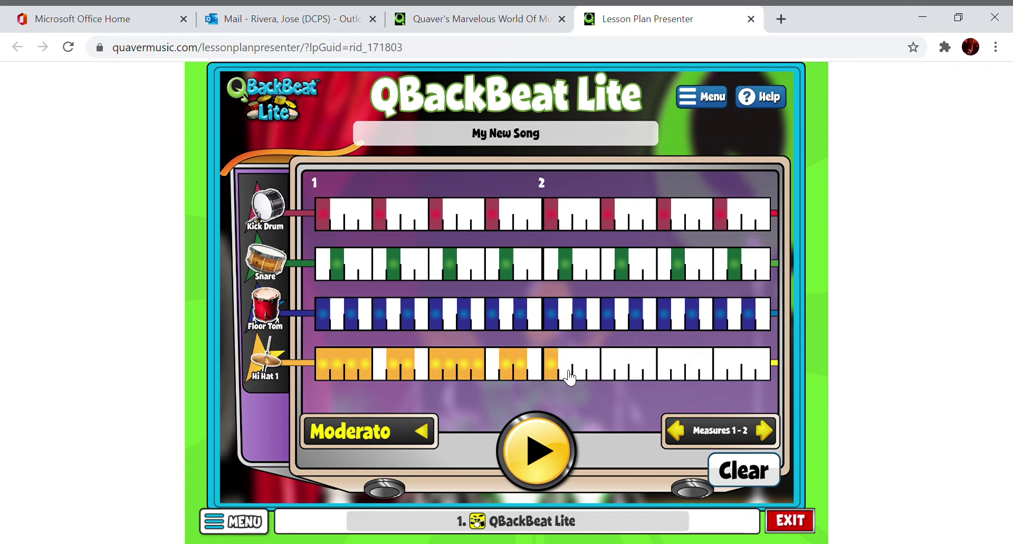
left_click(569, 378)
left_click(580, 378)
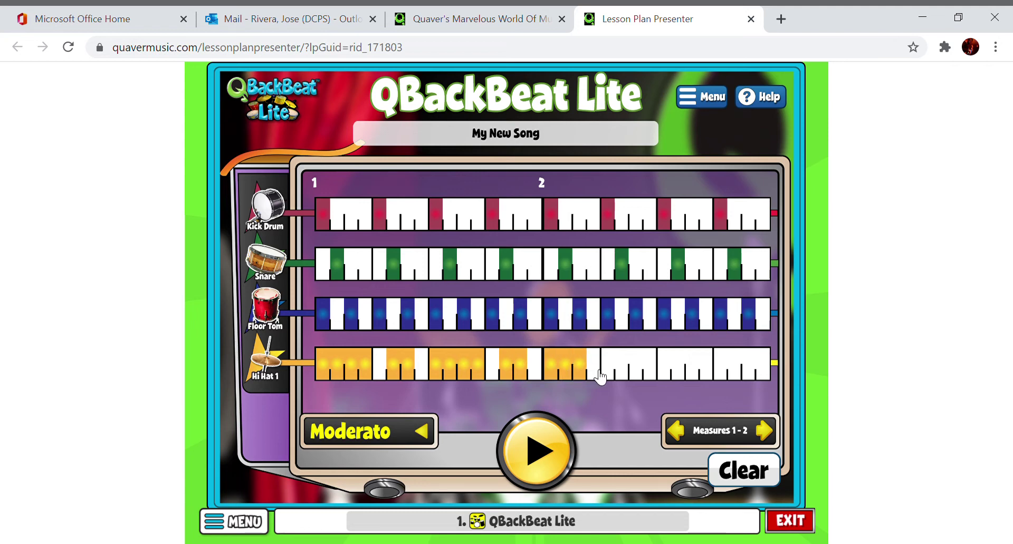
left_click(598, 377)
left_click(627, 377)
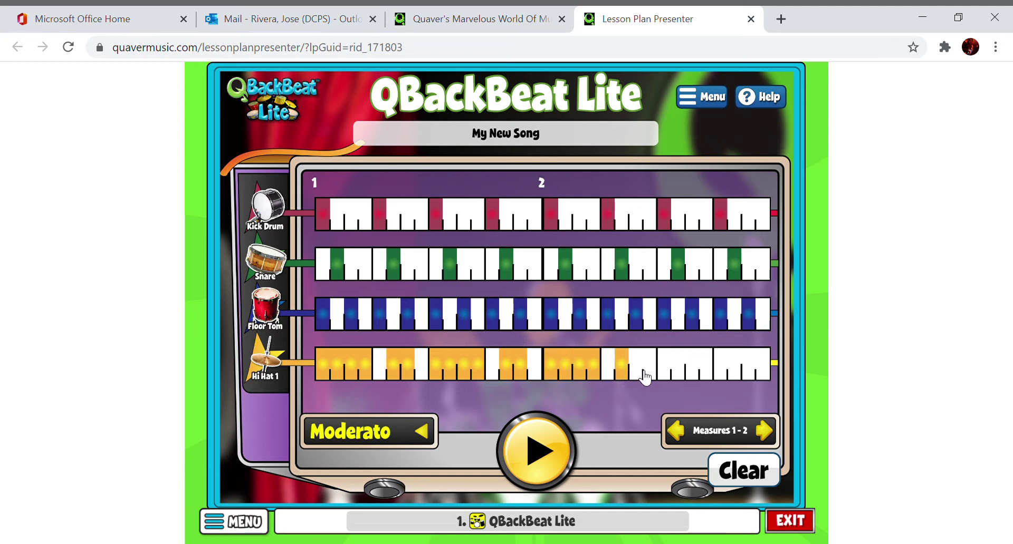
left_click(641, 376)
left_click(665, 376)
left_click(666, 377)
left_click(666, 376)
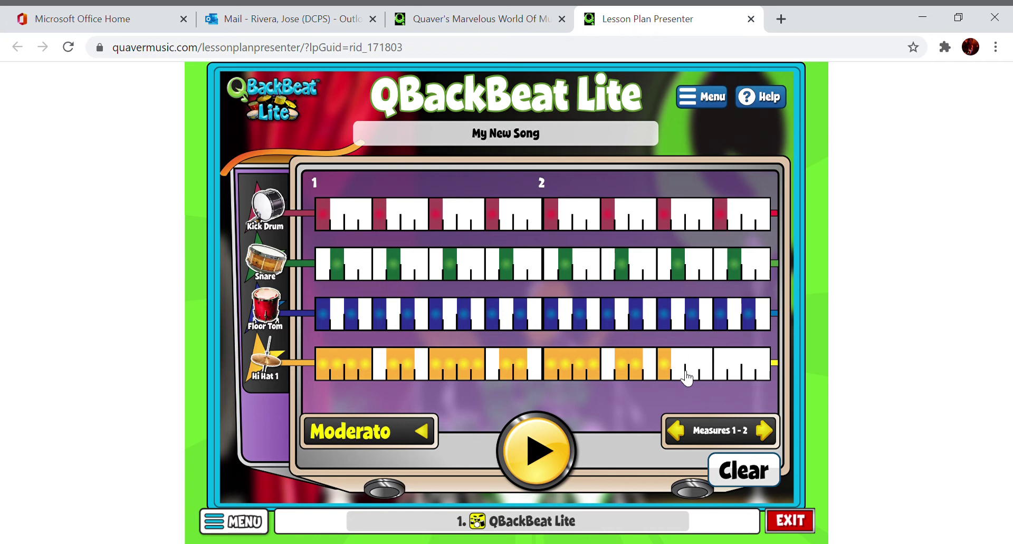
left_click(683, 376)
left_click(696, 376)
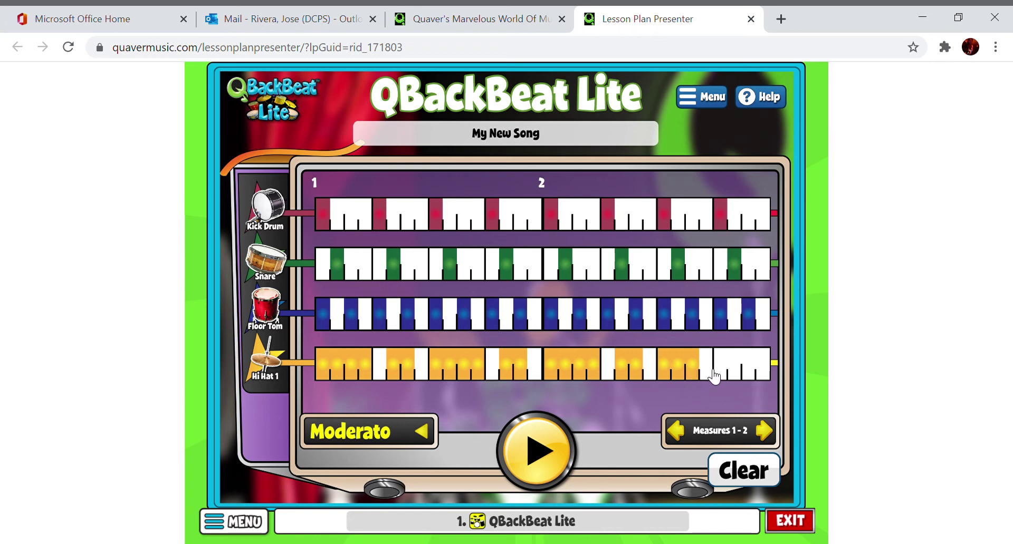
left_click(709, 375)
left_click(740, 373)
left_click(755, 375)
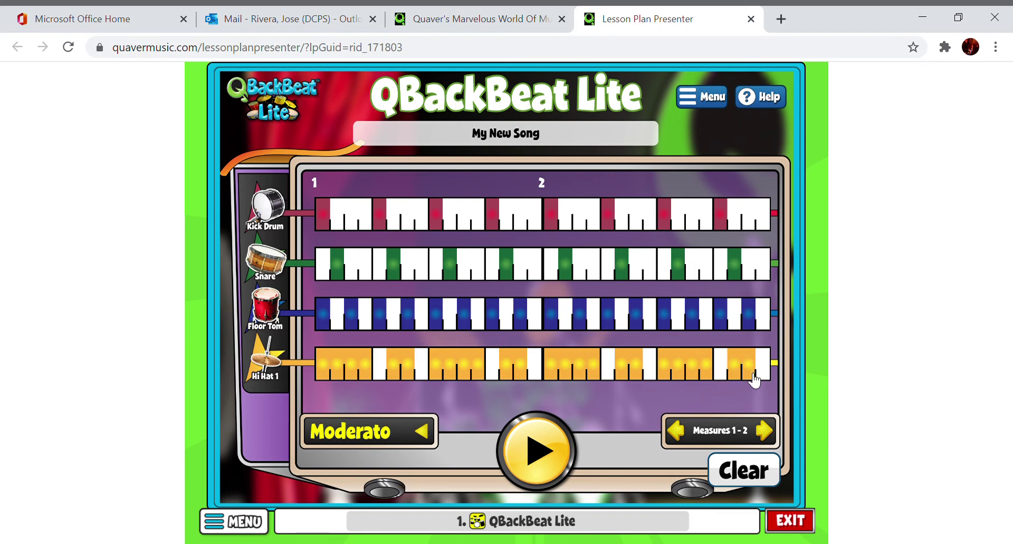
Play and stop the groove, then toggle a Floor Tom cell in beat 1 on and back off.
left_click(544, 459)
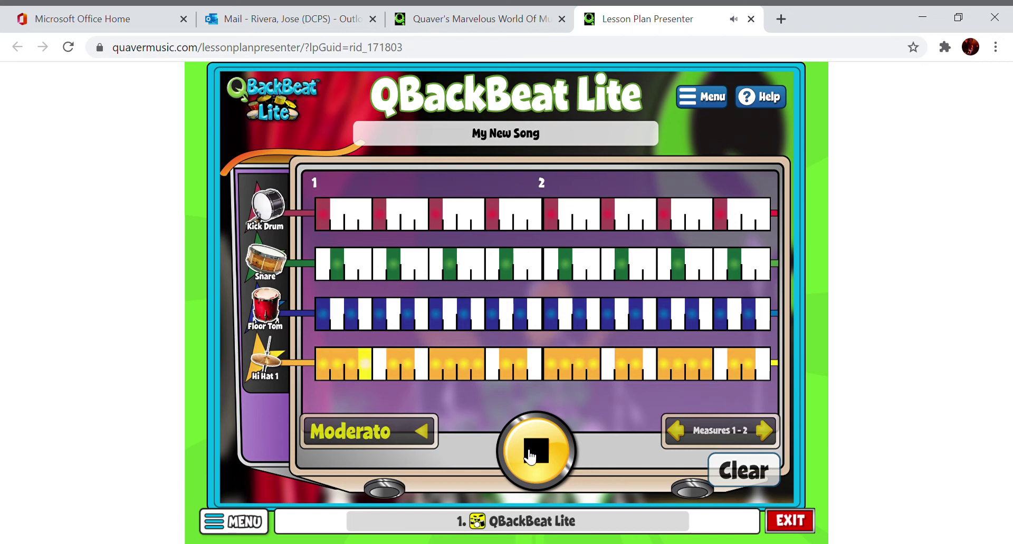
left_click(542, 457)
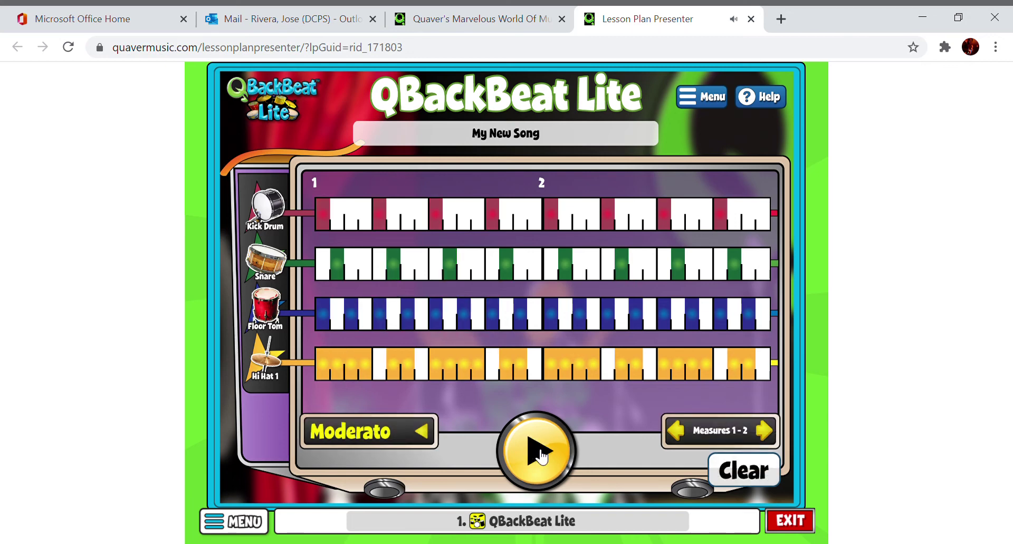
left_click(354, 317)
left_click(361, 320)
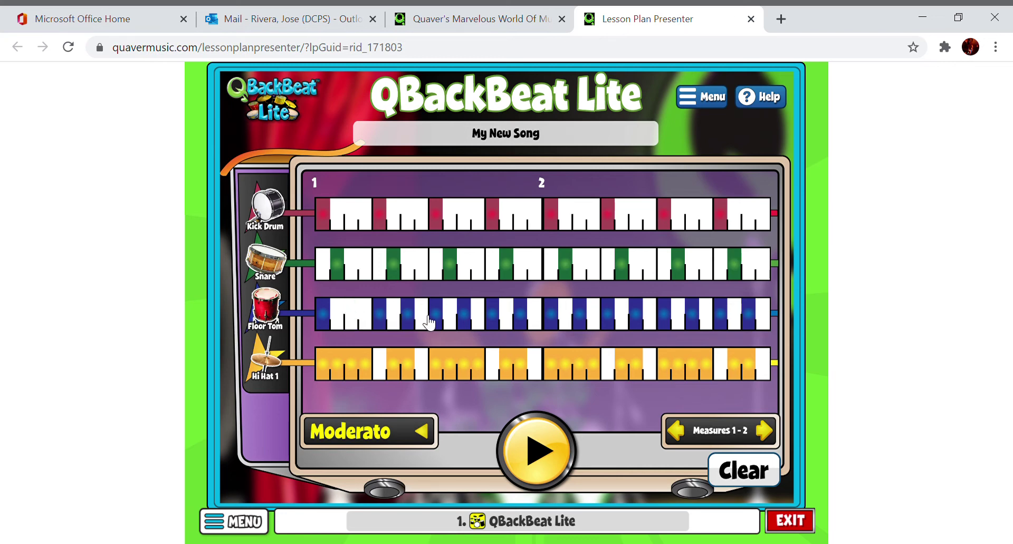
Clear Floor Tom notes on beat 2, the start of measure 2 and two later beats, then stop playback.
left_click(410, 320)
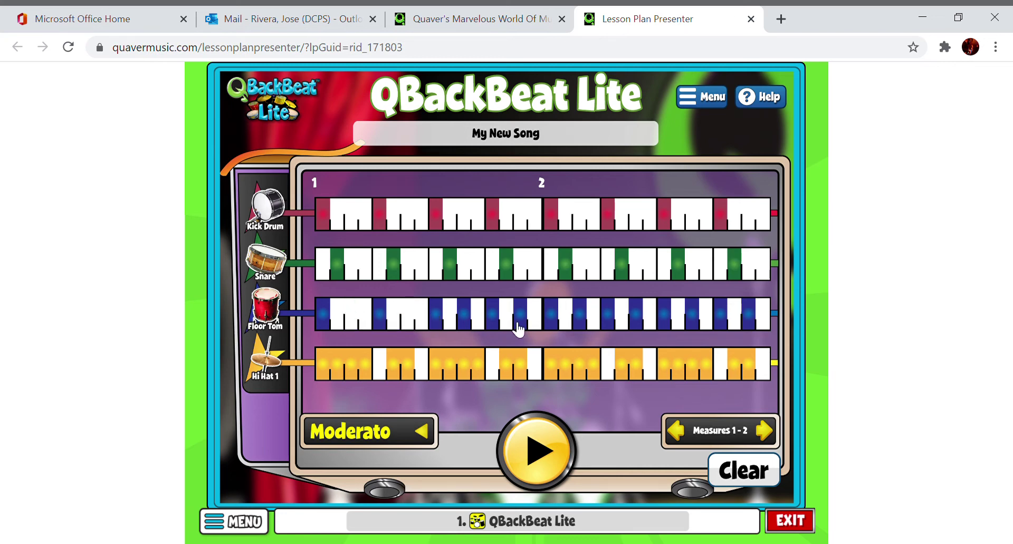
left_click(550, 321)
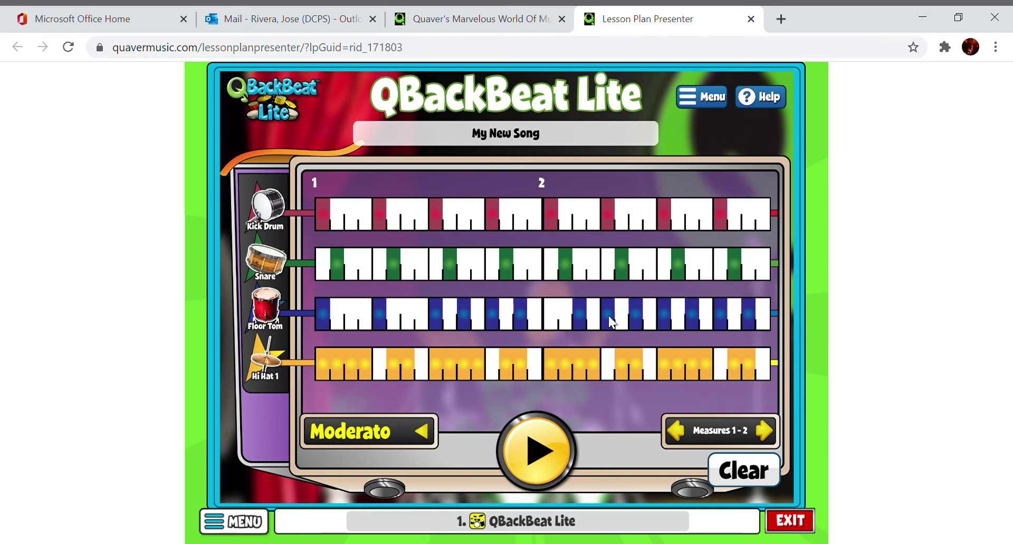
left_click(642, 321)
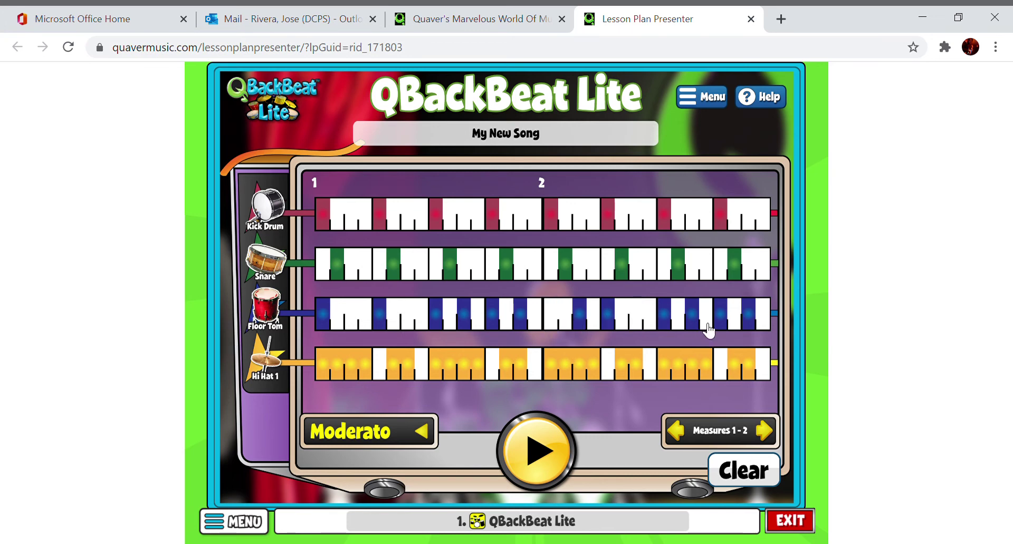
left_click(725, 323)
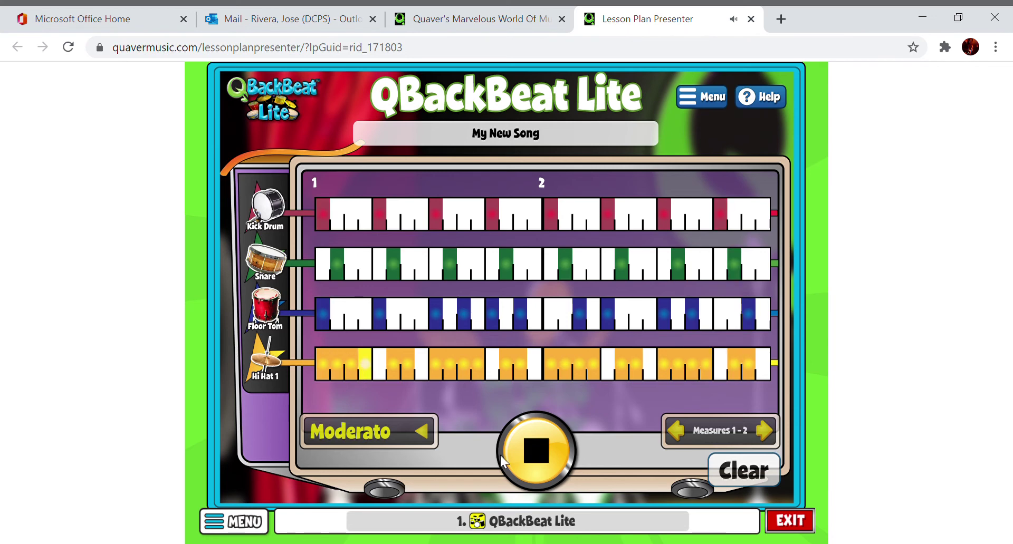
left_click(545, 455)
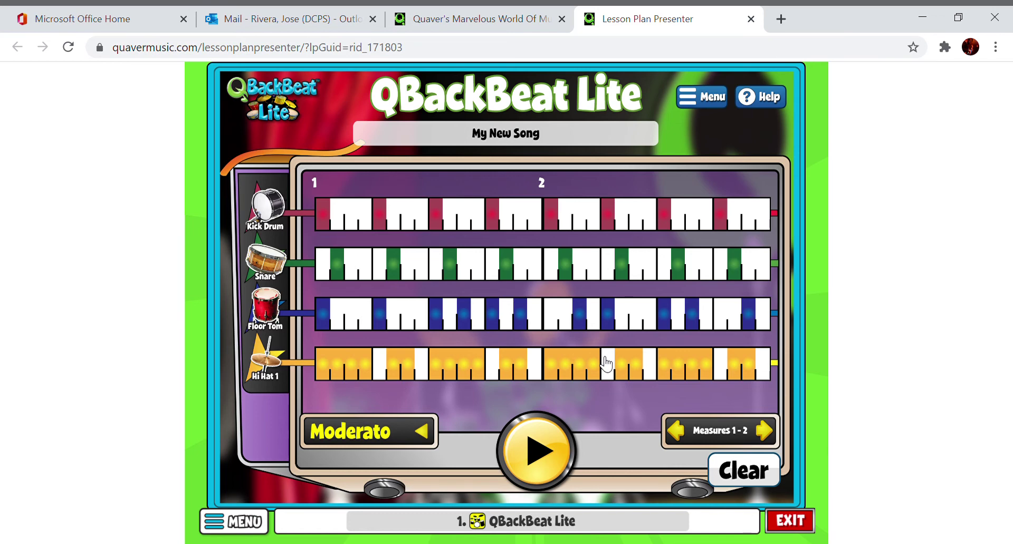
left_click(425, 433)
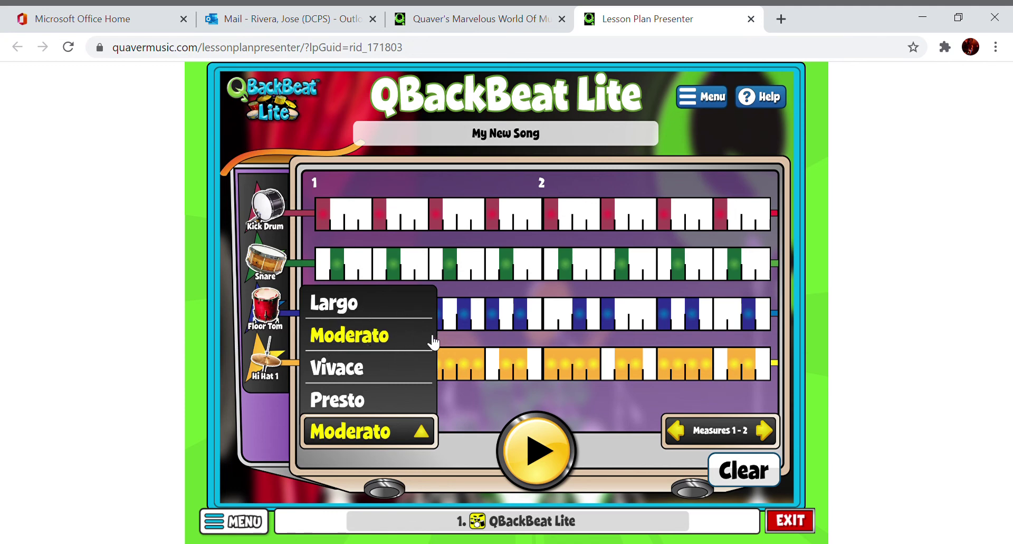
left_click(355, 317)
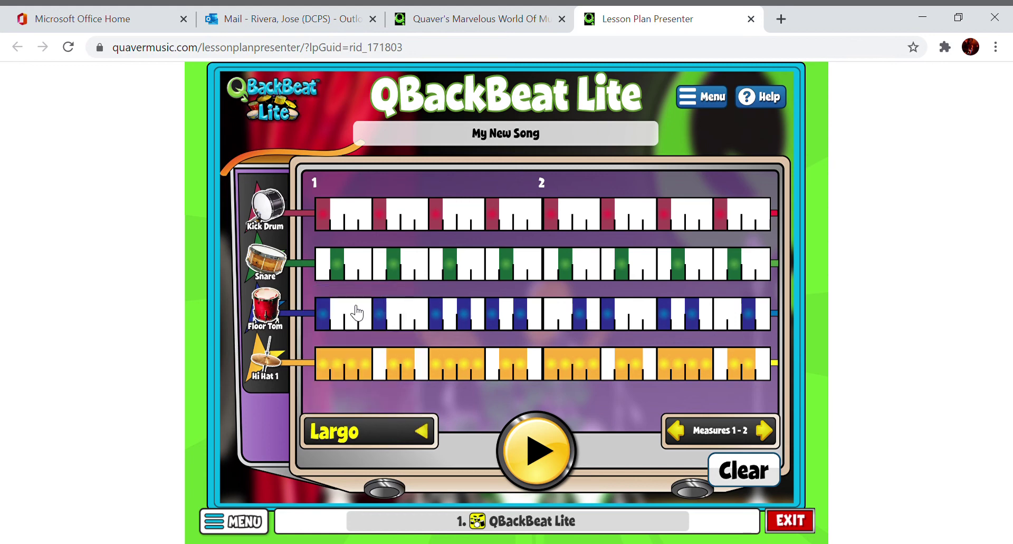
left_click(538, 455)
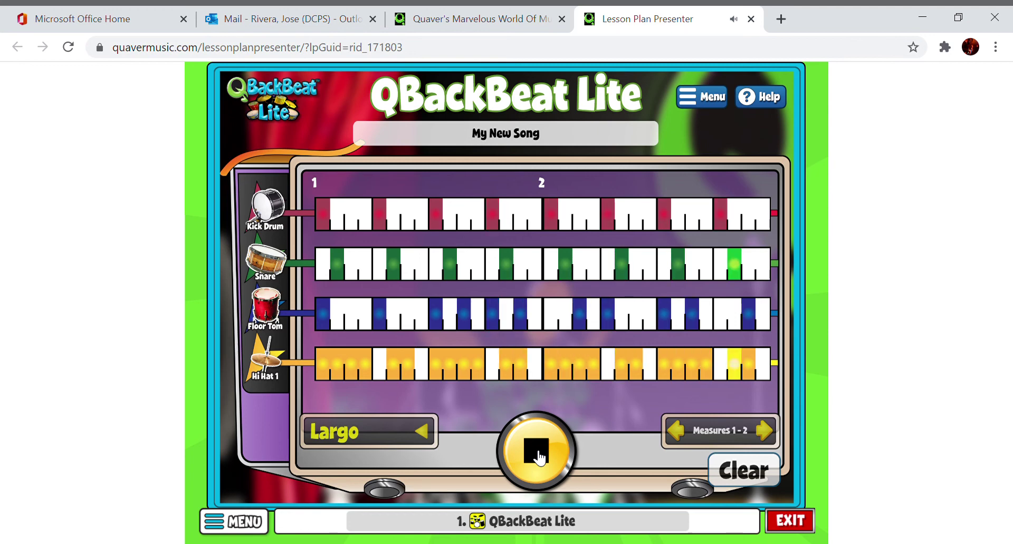
left_click(424, 433)
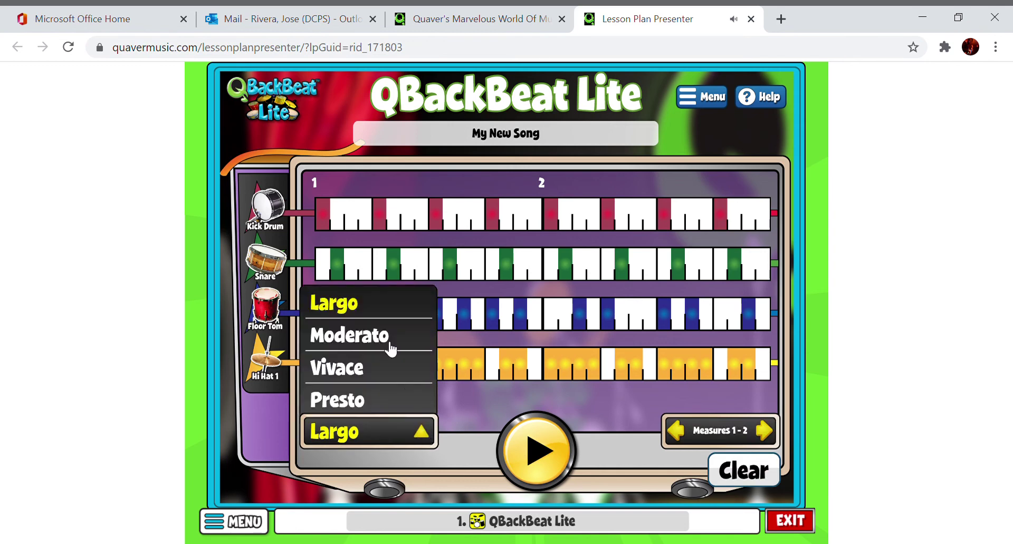
left_click(361, 377)
left_click(550, 457)
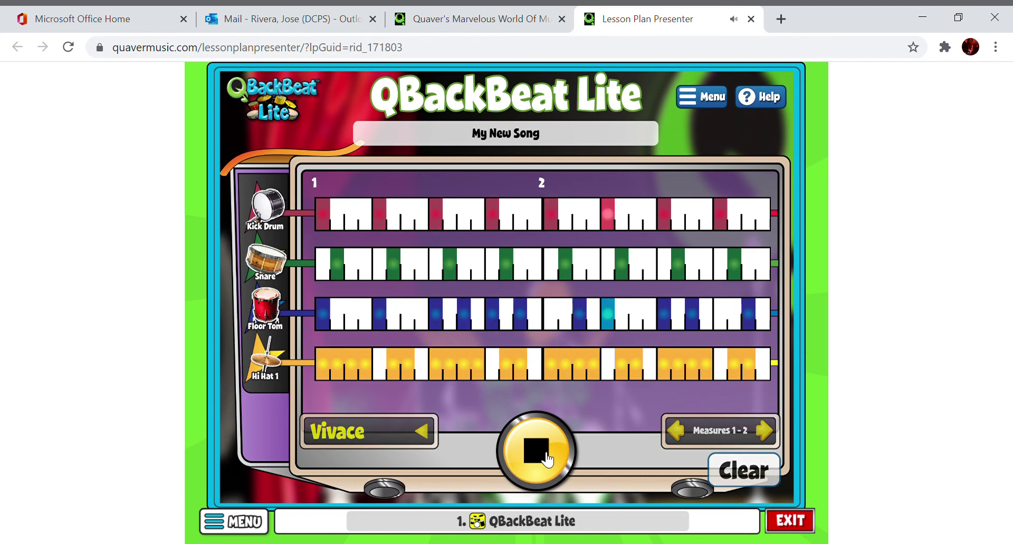
left_click(548, 460)
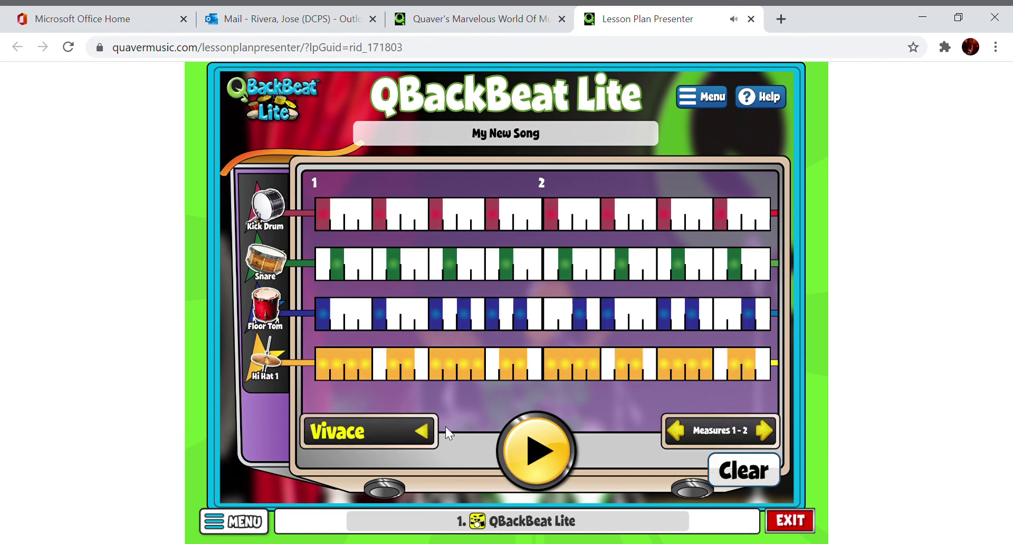
left_click(428, 434)
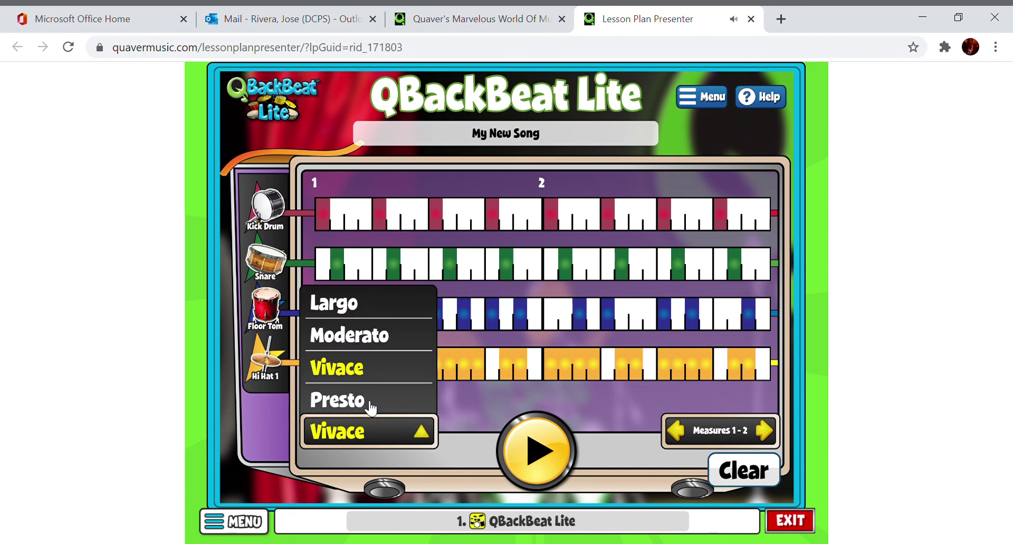
left_click(370, 408)
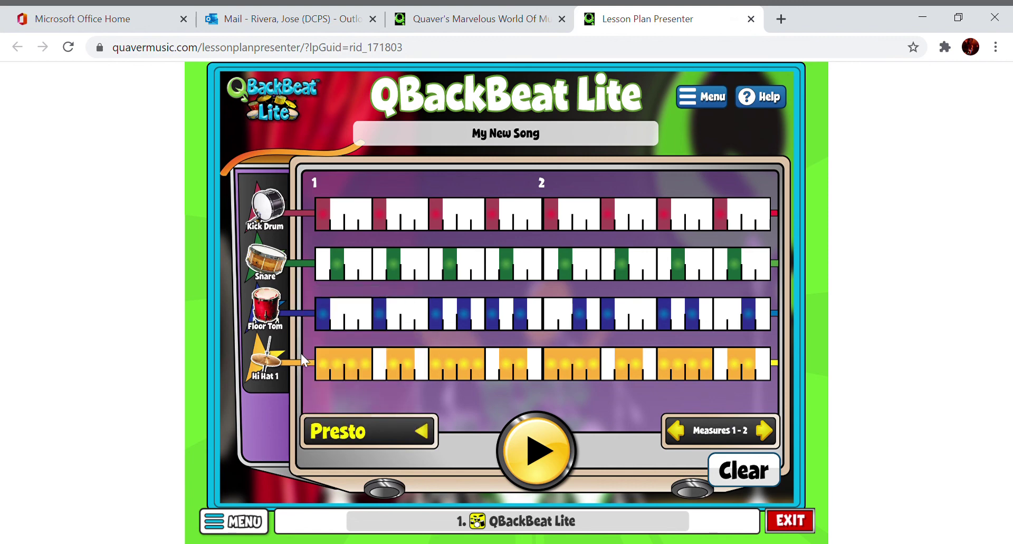
left_click(533, 455)
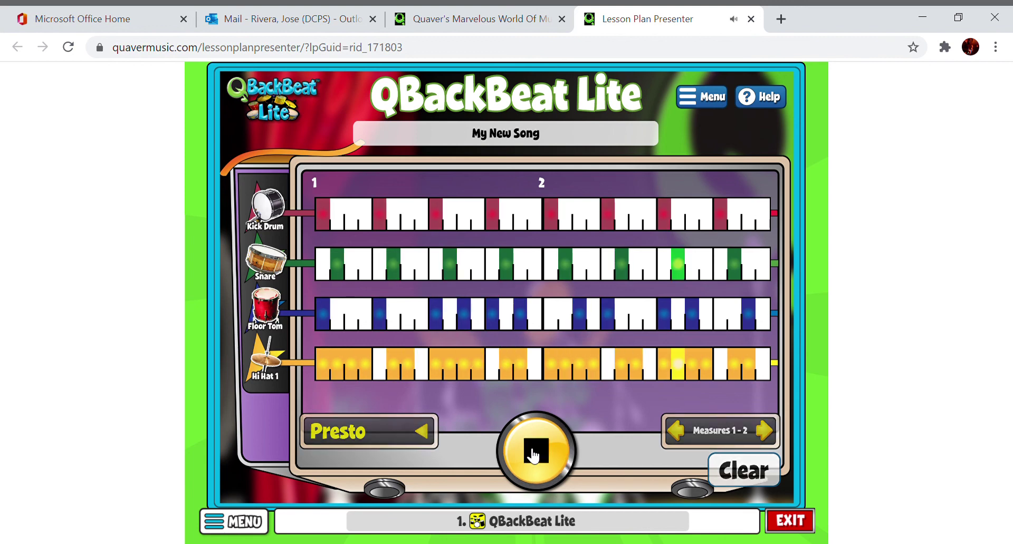
left_click(533, 455)
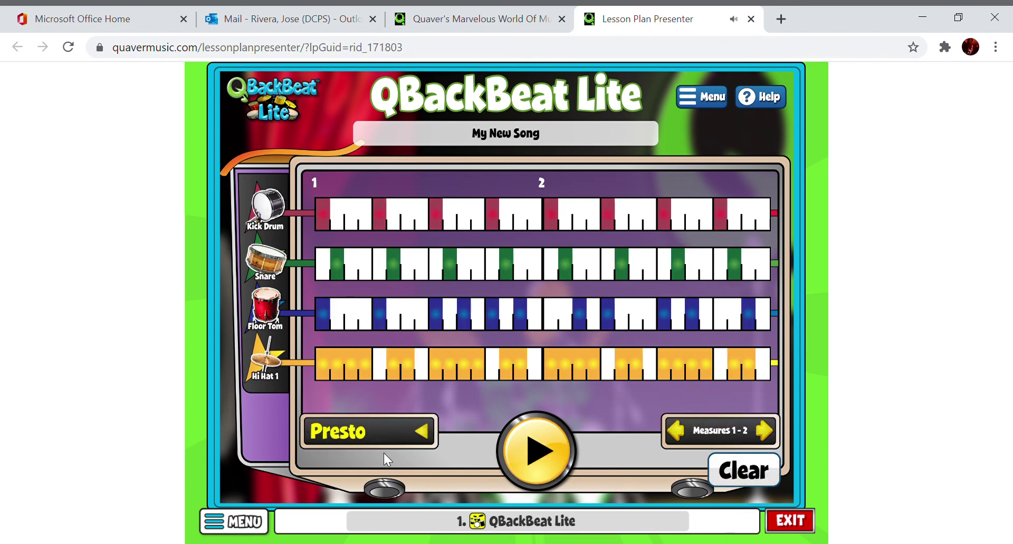
left_click(431, 432)
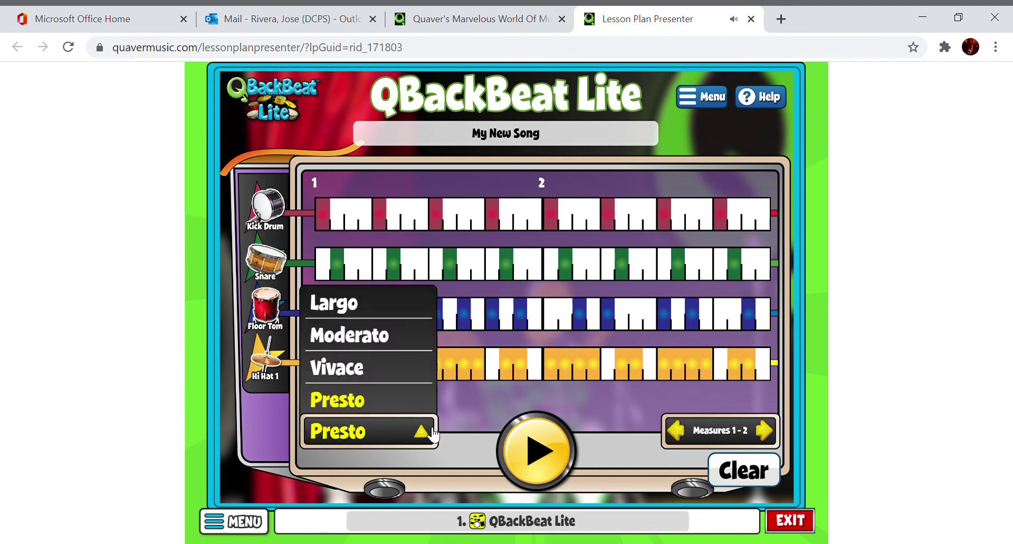
left_click(374, 343)
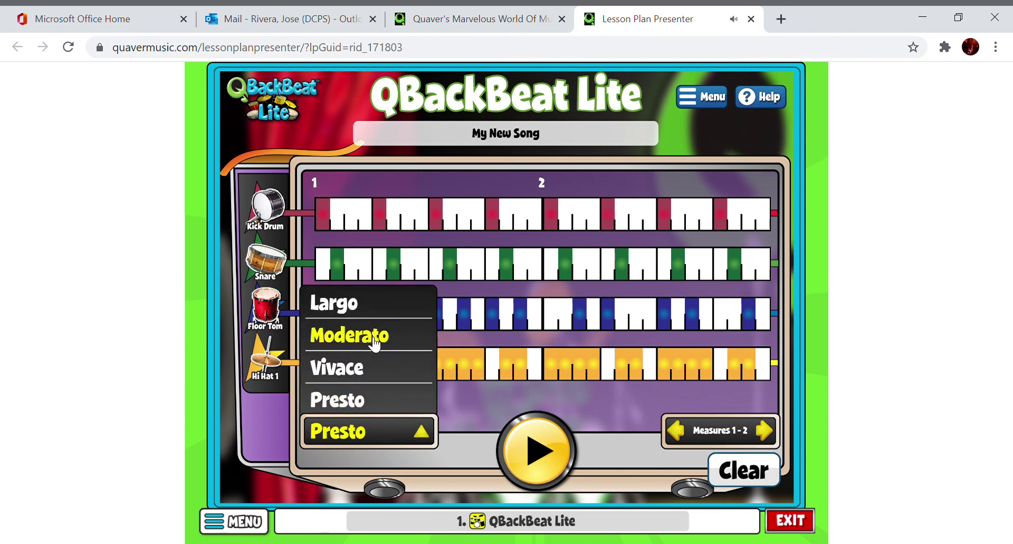
left_click(766, 431)
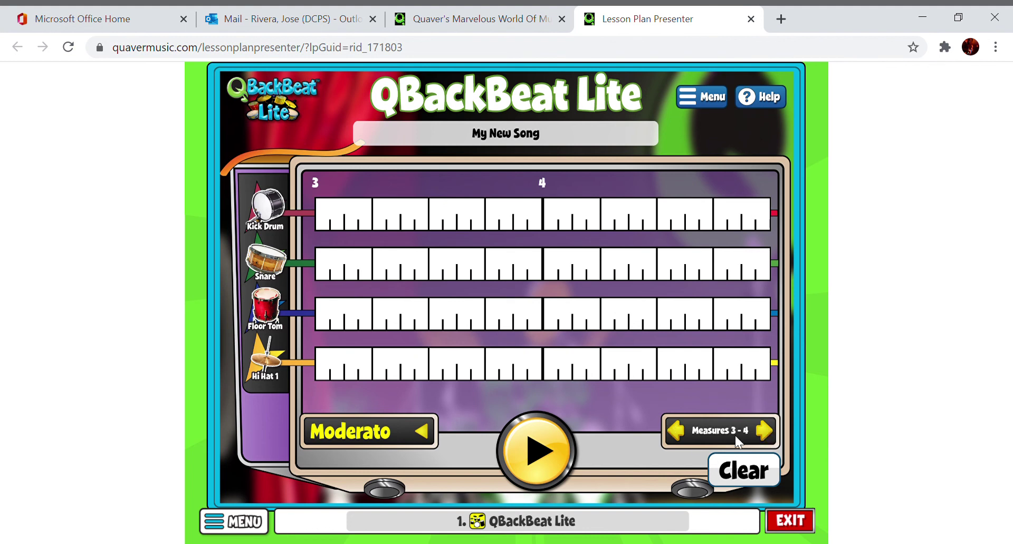
left_click(765, 432)
left_click(765, 432)
left_click(765, 432)
left_click(765, 431)
left_click(765, 432)
left_click(766, 431)
left_click(765, 431)
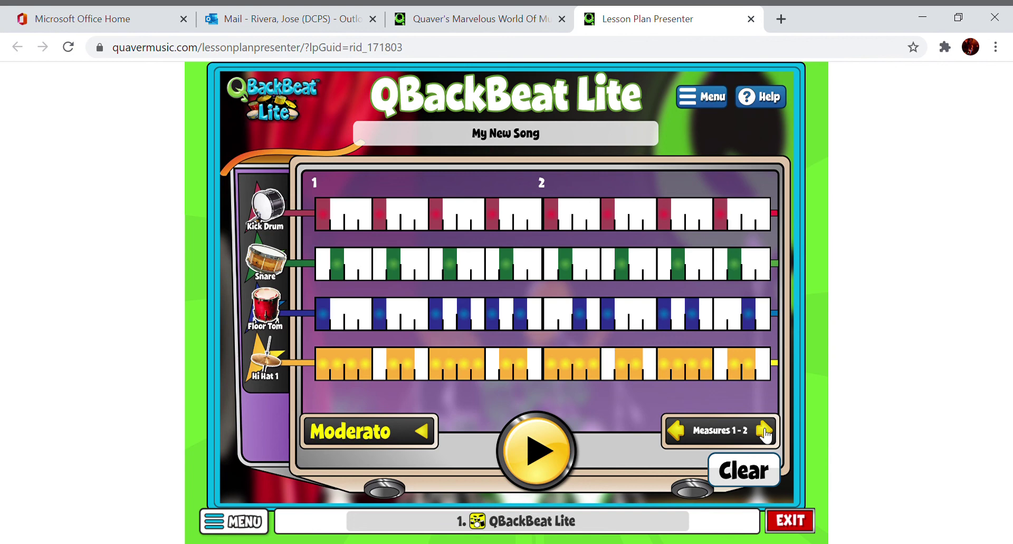